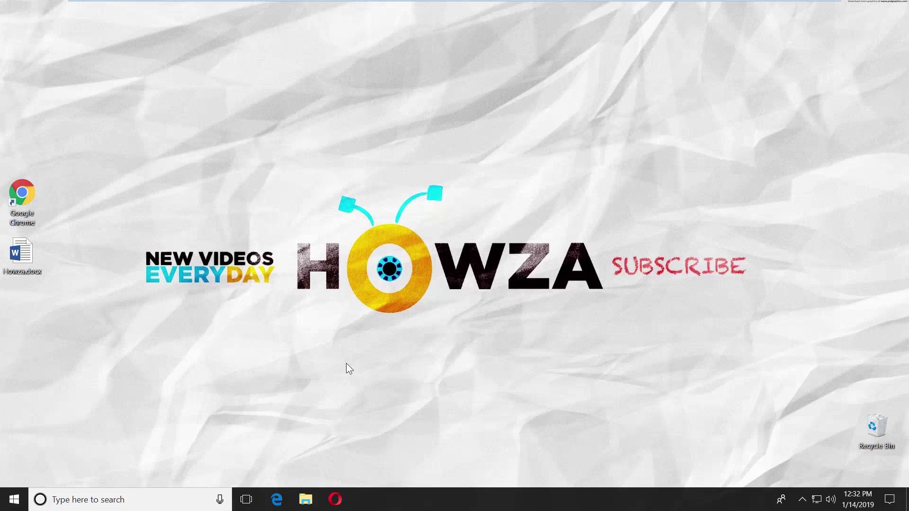
Launch Chrome from the desktop and go to Google Drive's My Drive through the Google apps menu
double_click(22, 199)
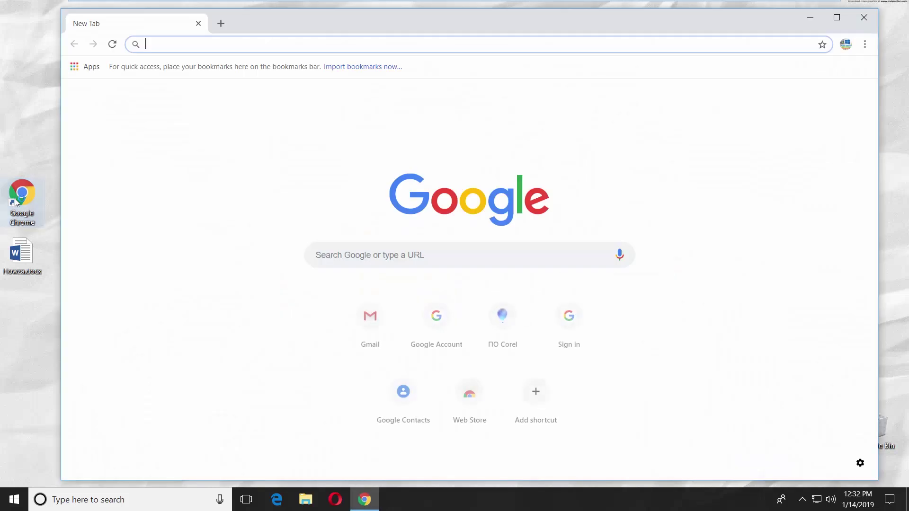
click(781, 117)
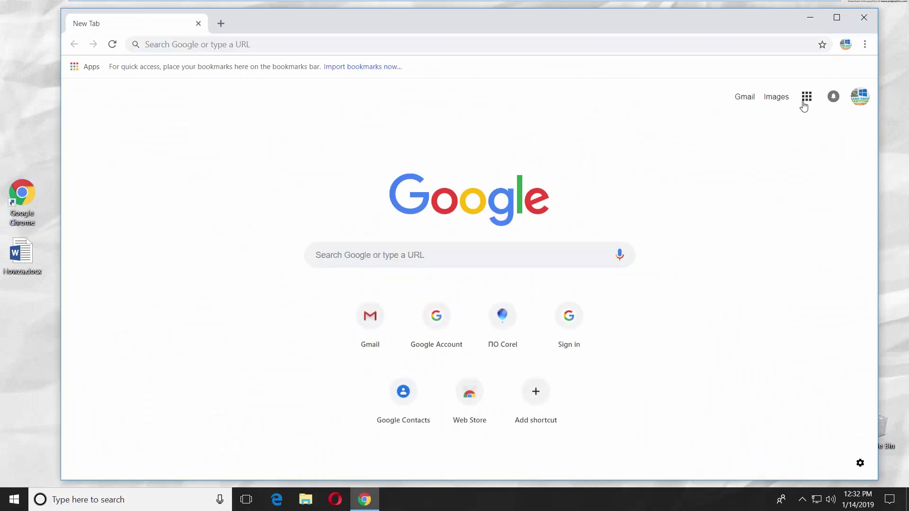
click(806, 98)
click(823, 274)
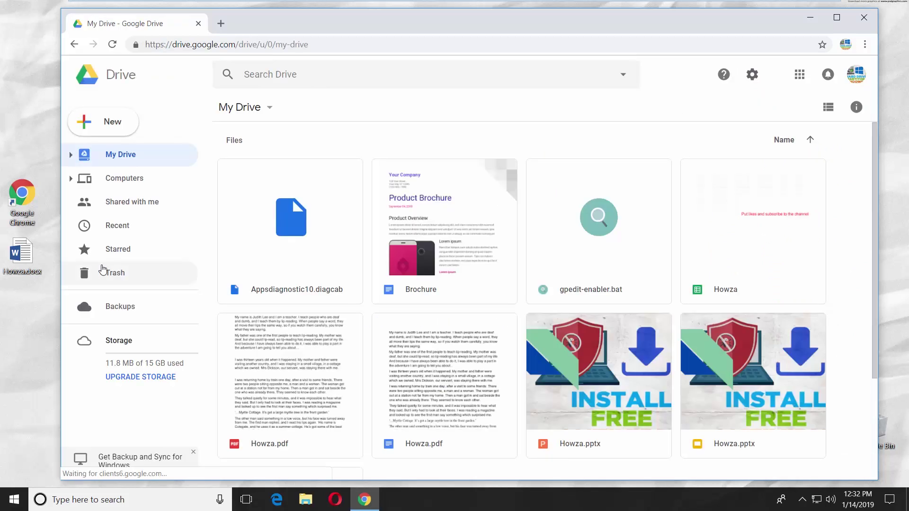
Upload and preview Howza.docx, then sign in to OneDrive at onedrive.live.com in a new tab
drag(21, 257, 554, 377)
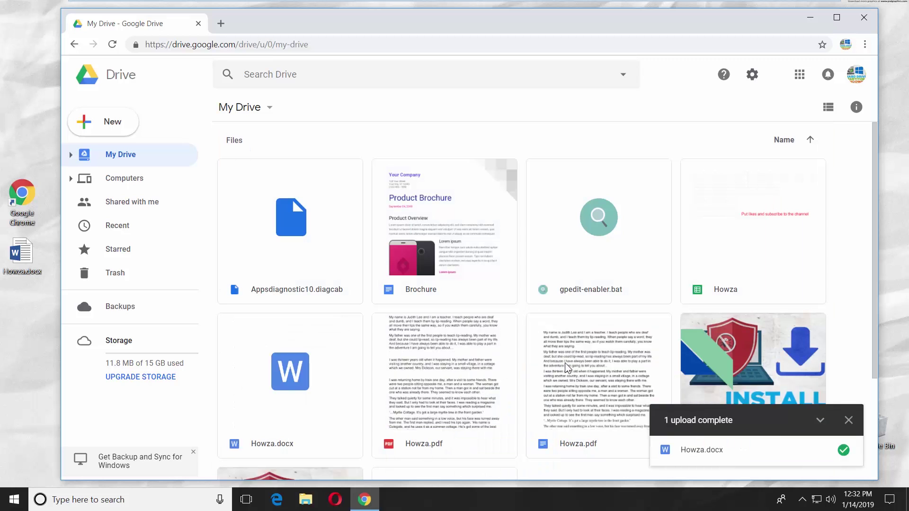
double_click(290, 371)
scroll(291, 370, down, 5)
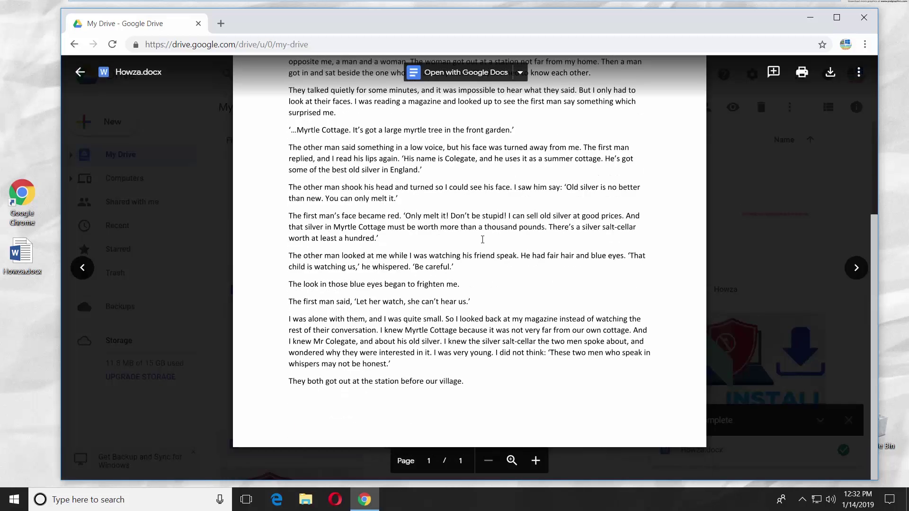
scroll(291, 284, up, 5)
click(221, 23)
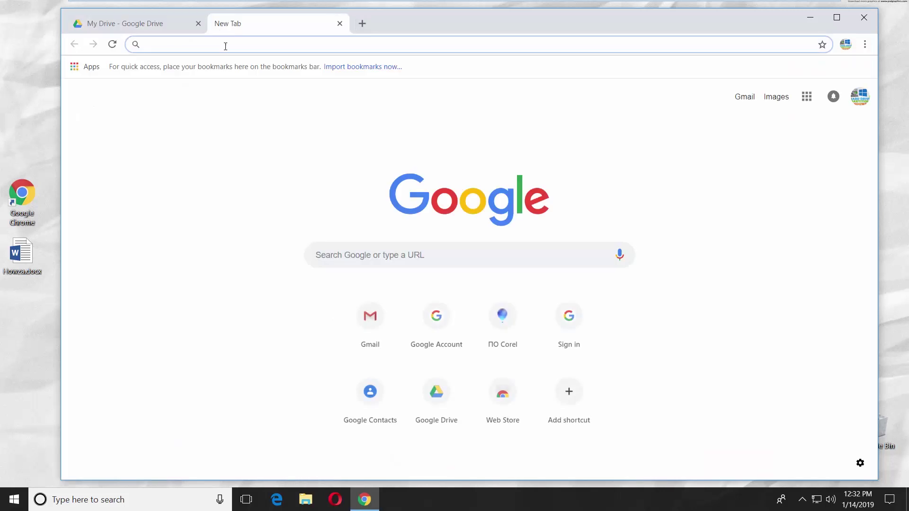
text(onedrive.live.com/about/en-us/)
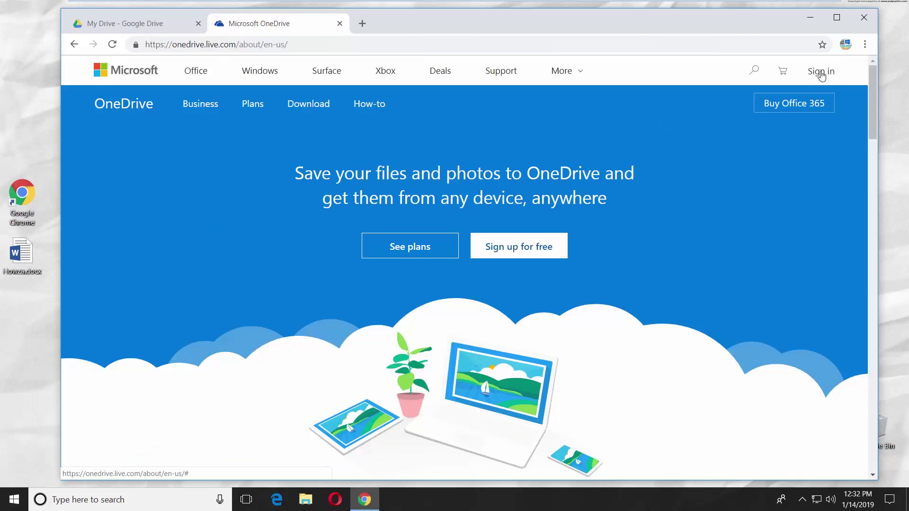
click(821, 71)
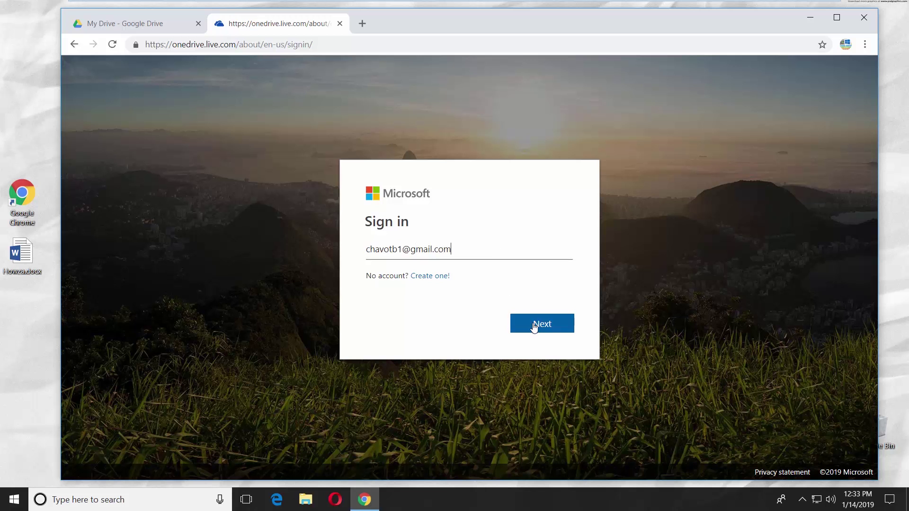
click(536, 325)
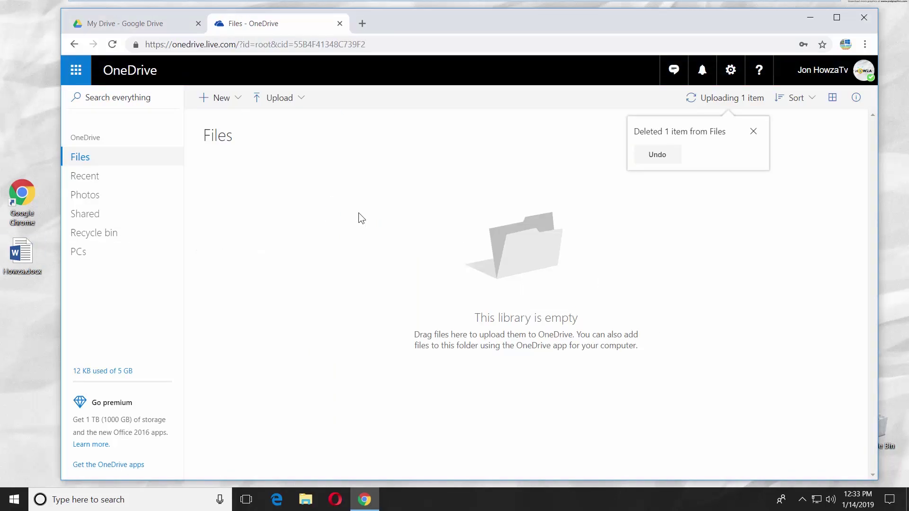